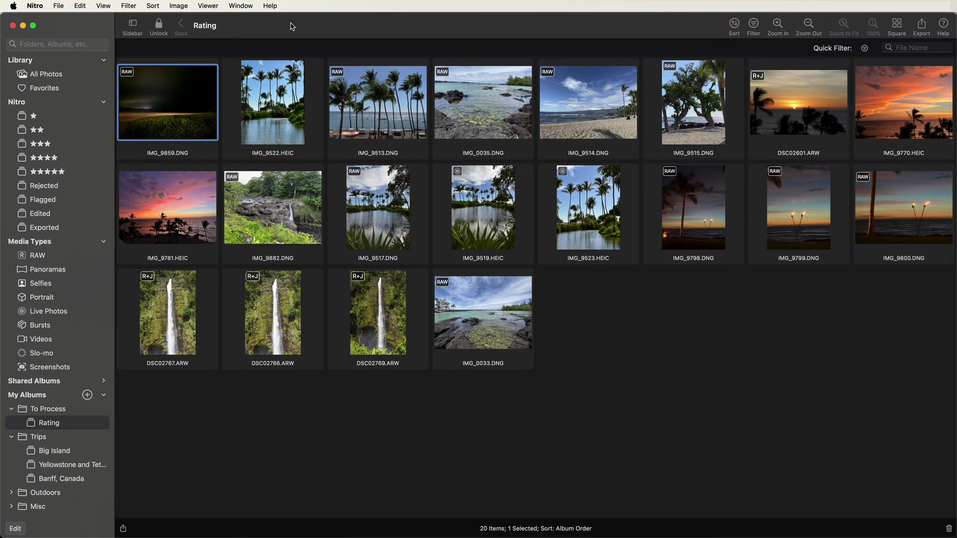
Look over the photo rating and flag commands in the menu without choosing any
click(172, 5)
mouse_move(173, 22)
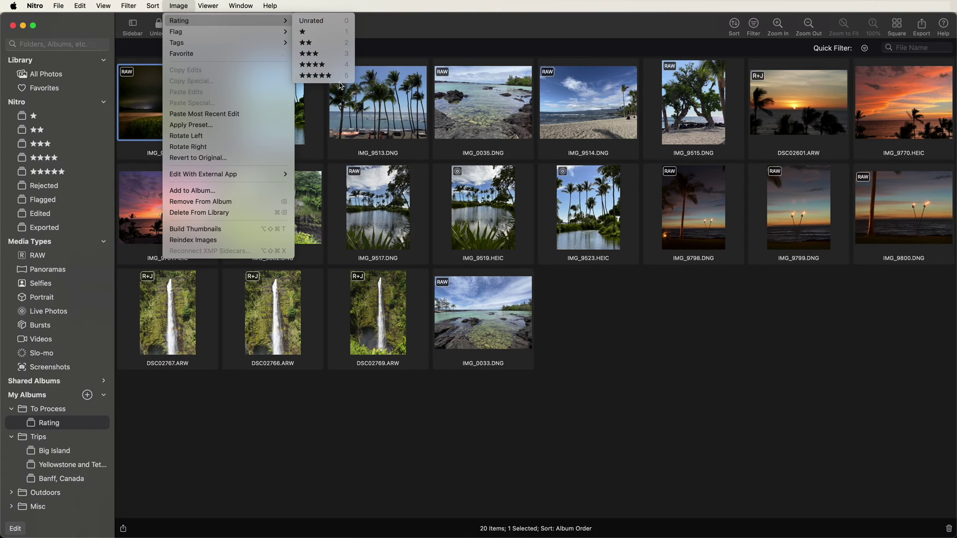
mouse_move(214, 32)
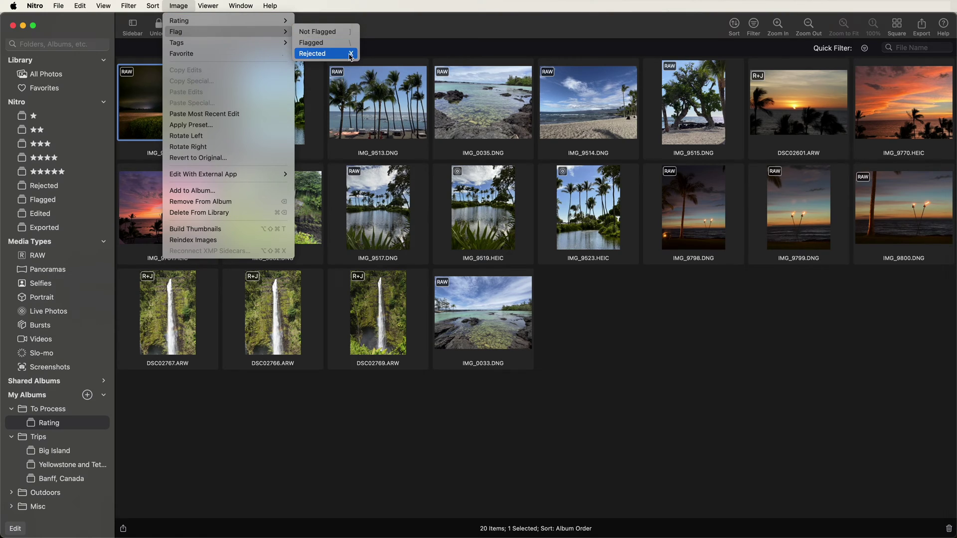
click(178, 5)
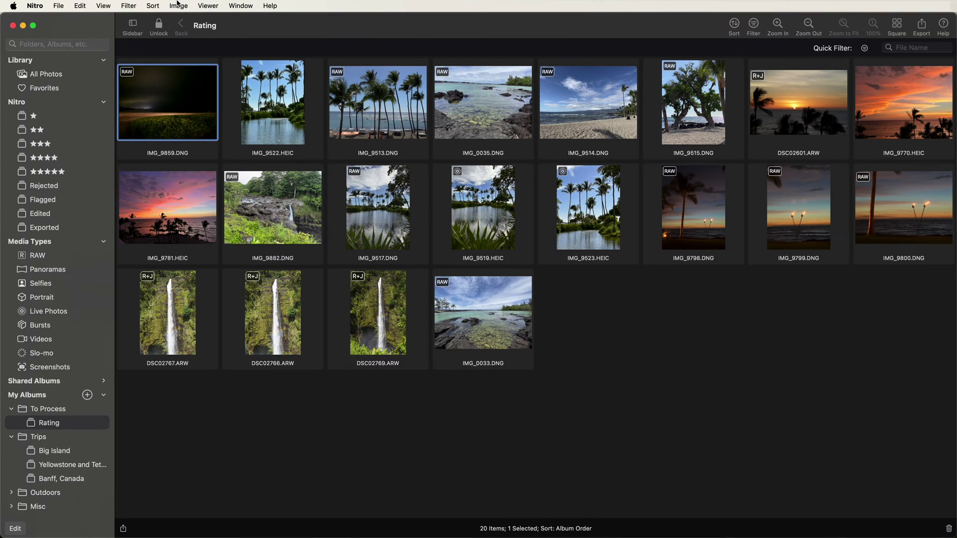
Open the night beach photo IMG_9859.DNG full size, reject it, and advance to IMG_9522.HEIC
double_click(175, 99)
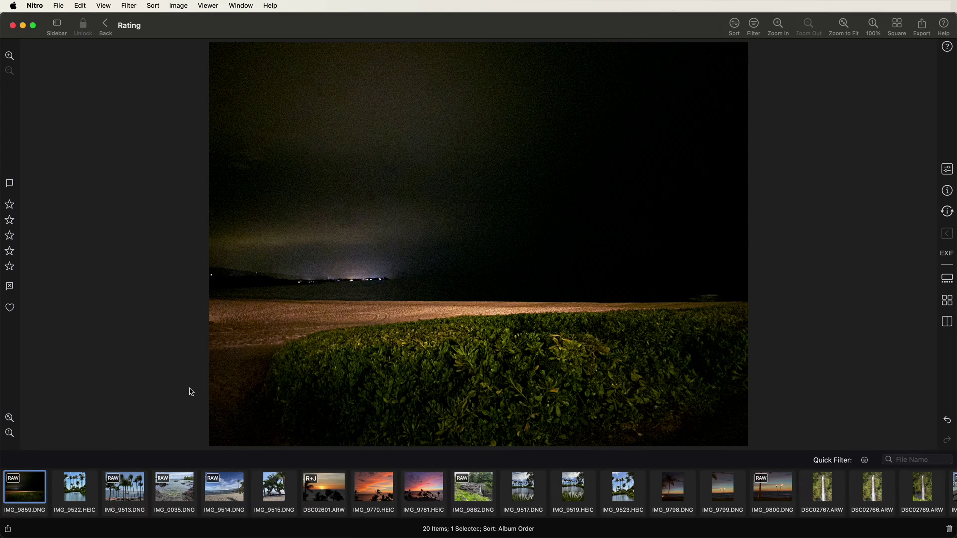
key(x)
key(Right)
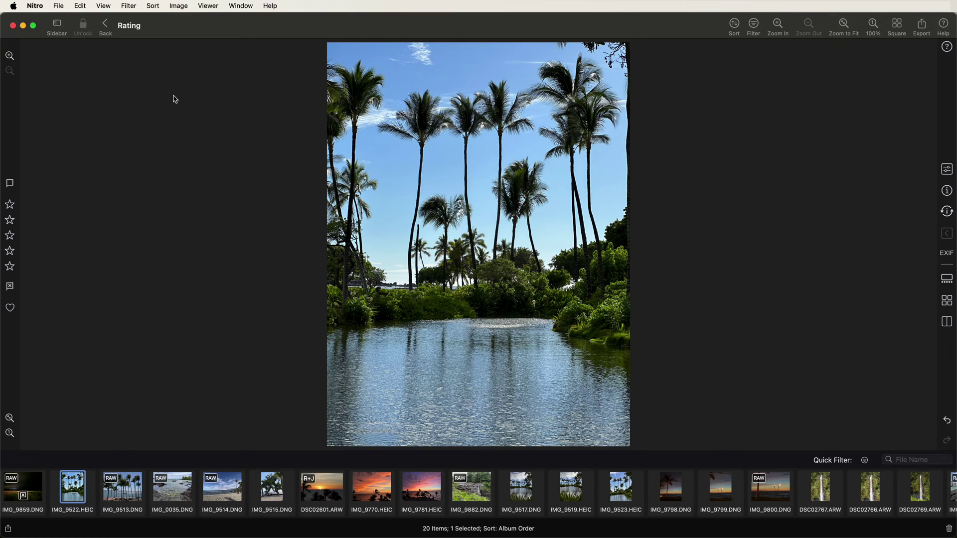
Switch on Automatically Advance when Flagging in Nitro's Settings and close the window
click(38, 5)
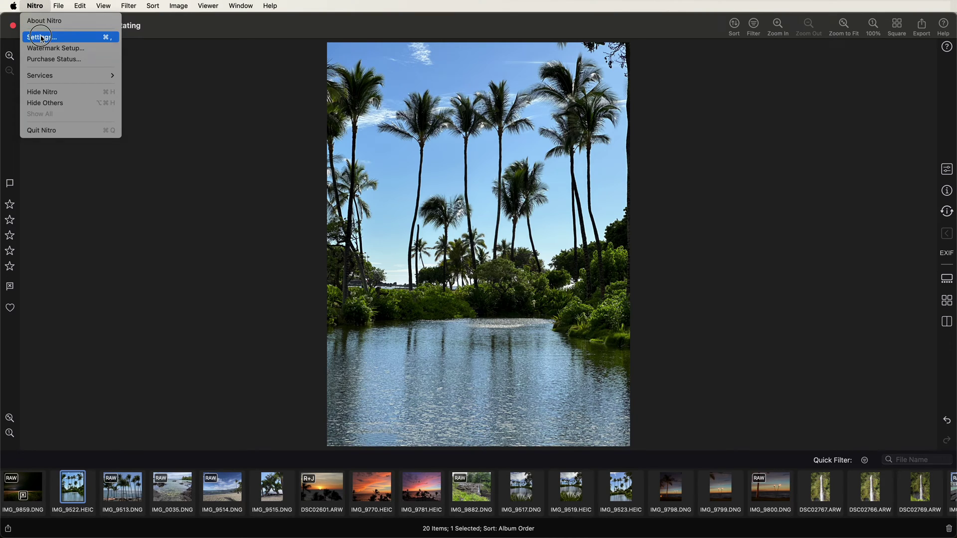
click(49, 36)
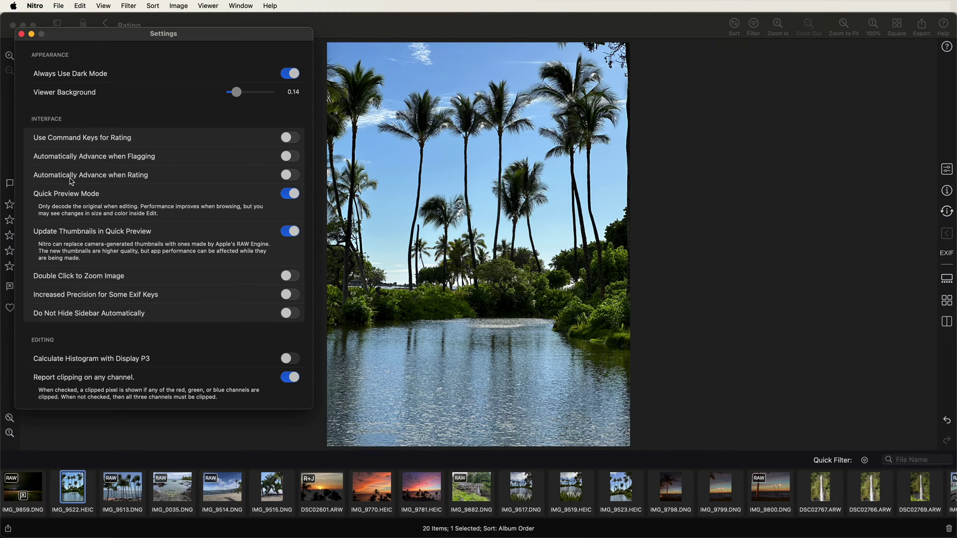
click(290, 156)
click(22, 35)
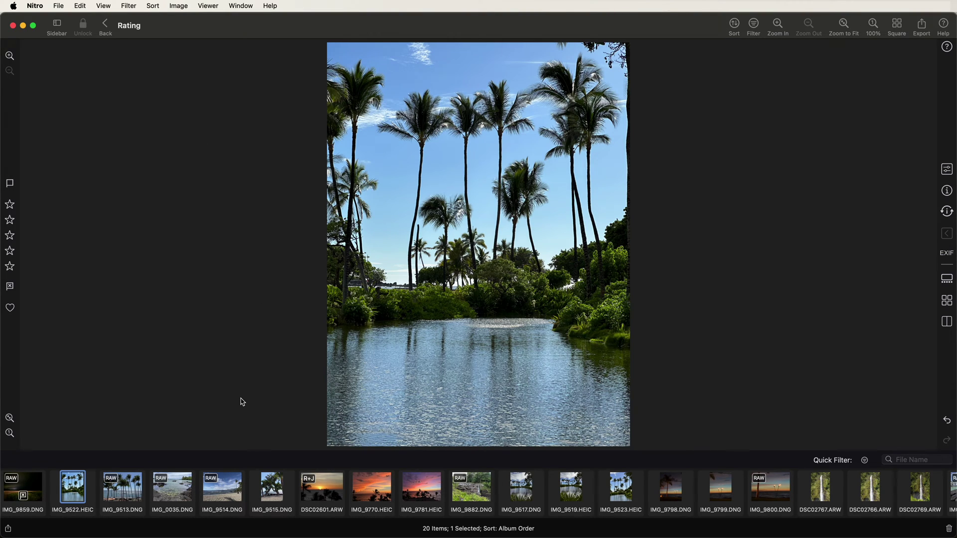
Skip past IMG_9513 and IMG_0035, then reject IMG_9514.DNG, IMG_9515.DNG and DSC02601.ARW
key(Right)
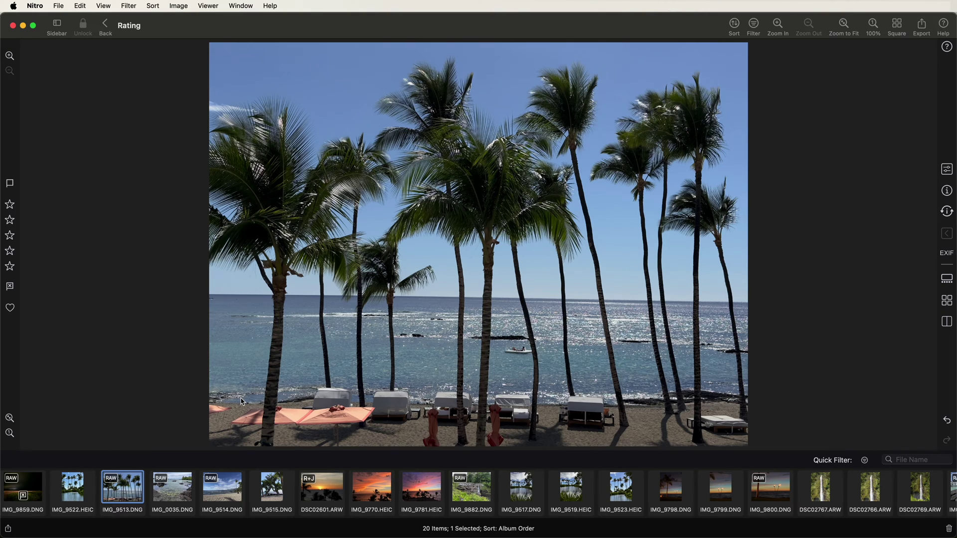
key(Right)
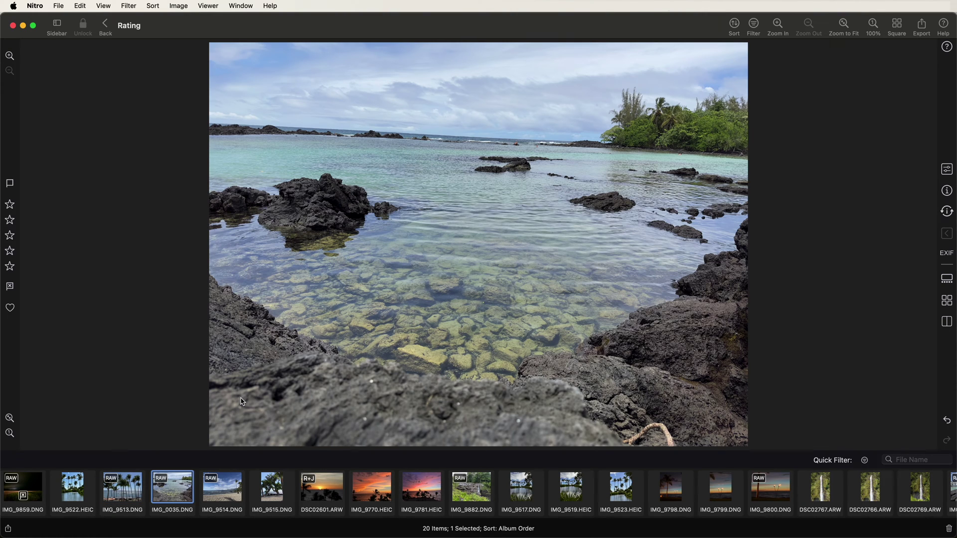
key(Right)
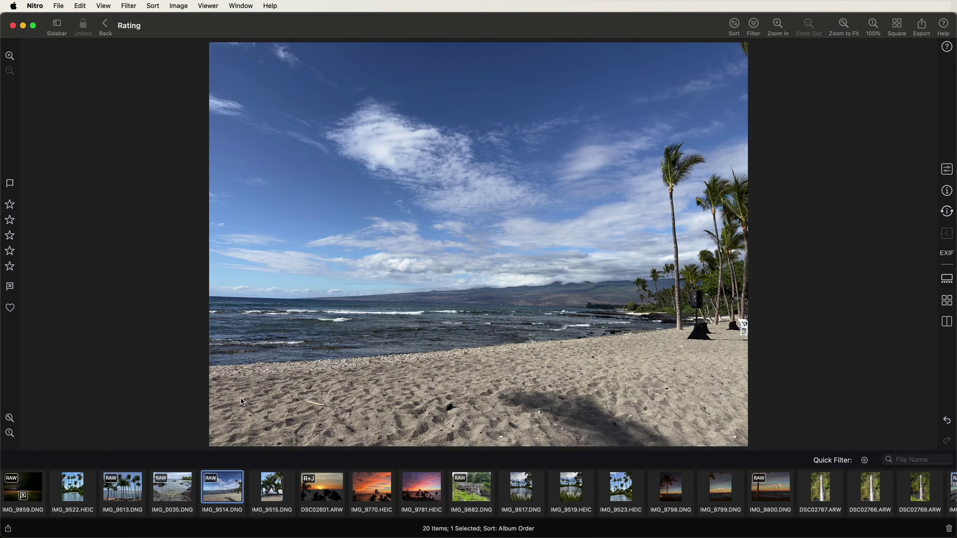
key(x)
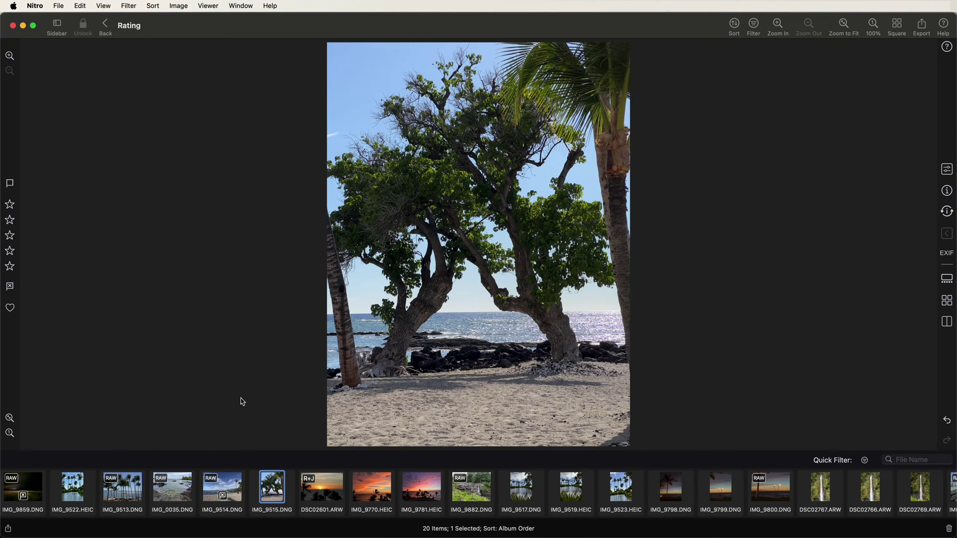
key(x)
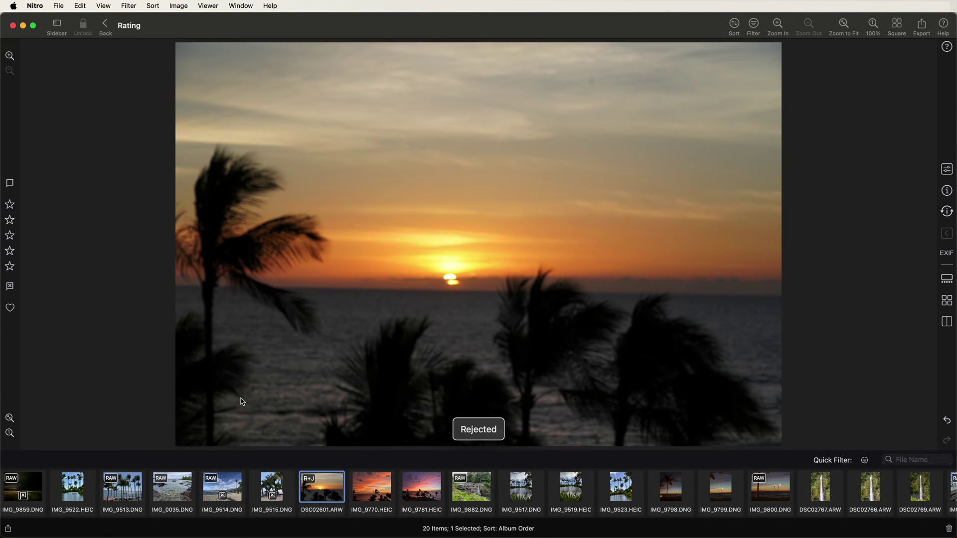
key(x)
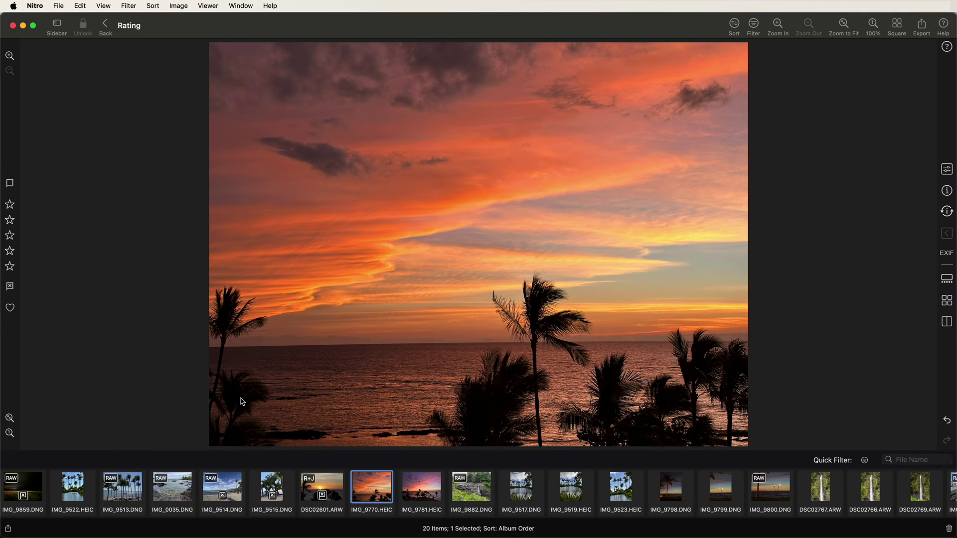
Set the album's Flagging filter to Not Rejected, leaving 16 photos visible
click(755, 26)
click(446, 127)
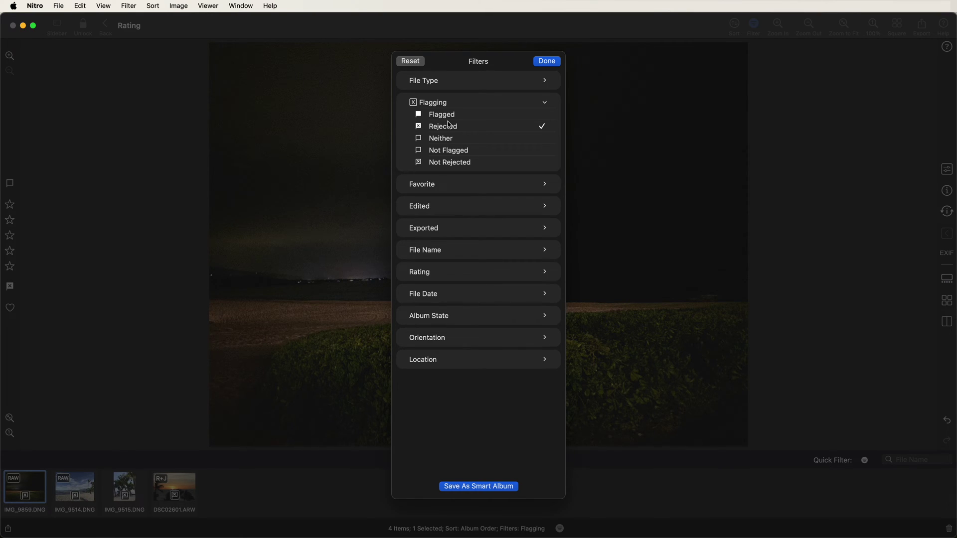
click(547, 61)
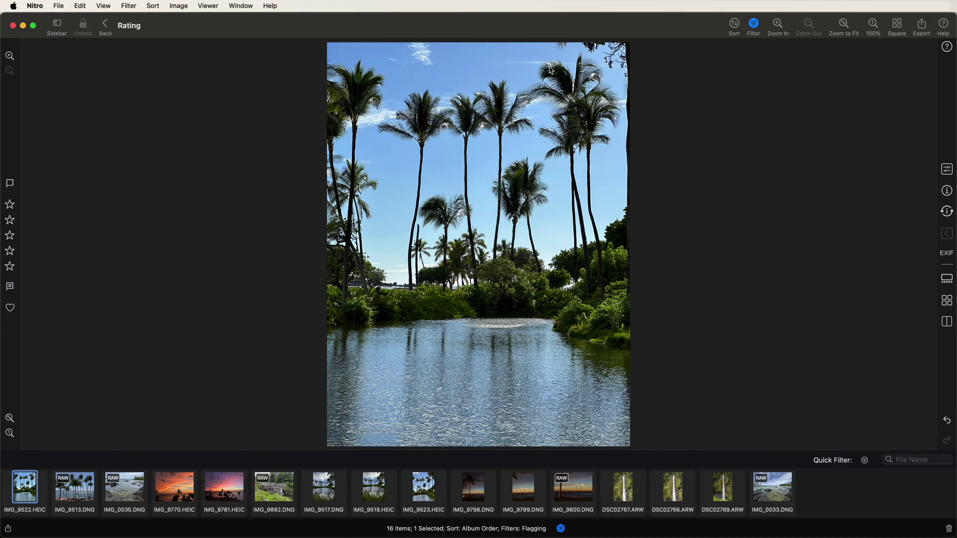
click(34, 6)
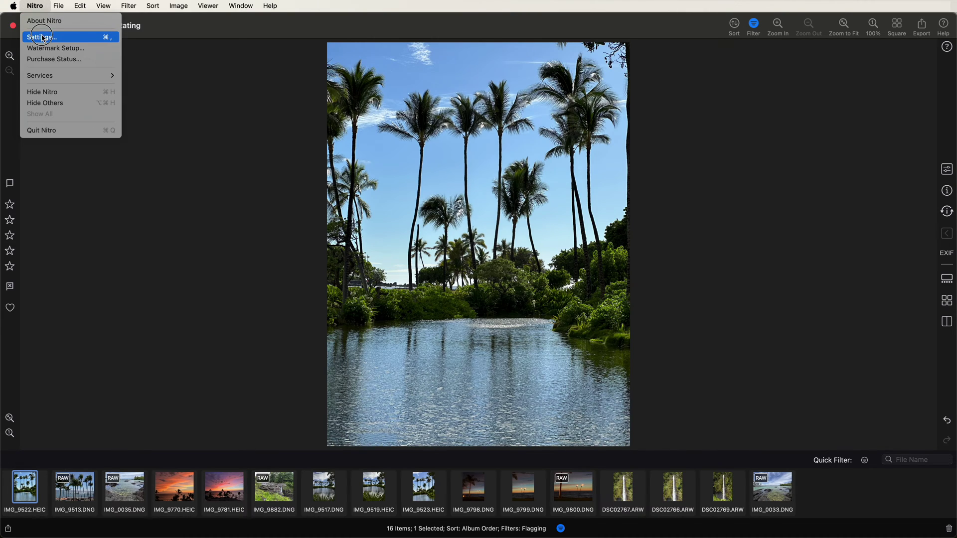
click(44, 37)
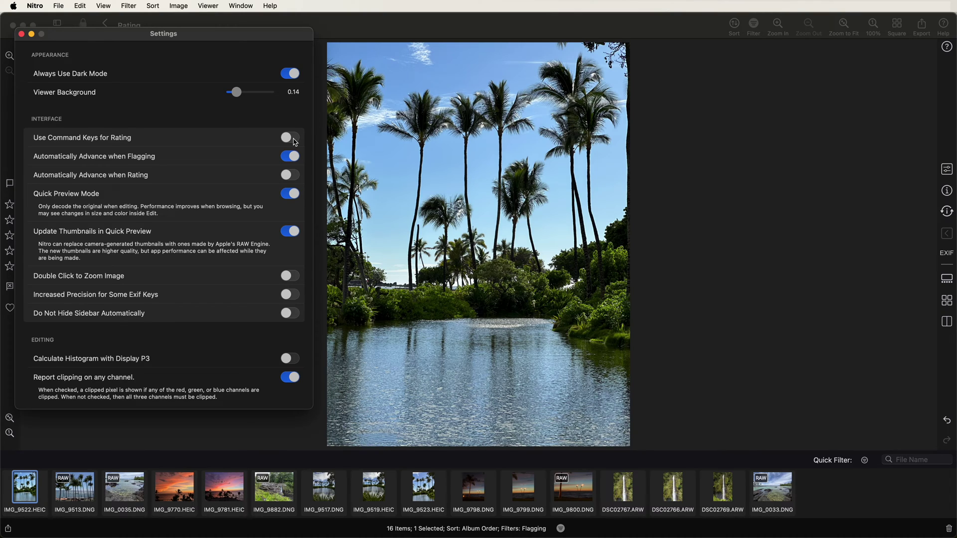
click(21, 34)
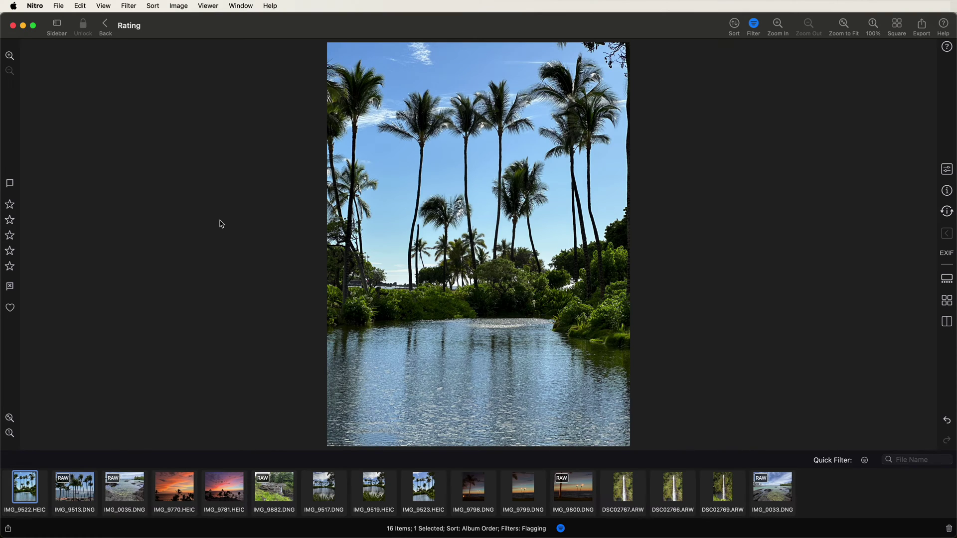
Rate the current photo one star, sunsets IMG_9770 and IMG_9781 two stars, and reject IMG_9882
key(1)
key(Right)
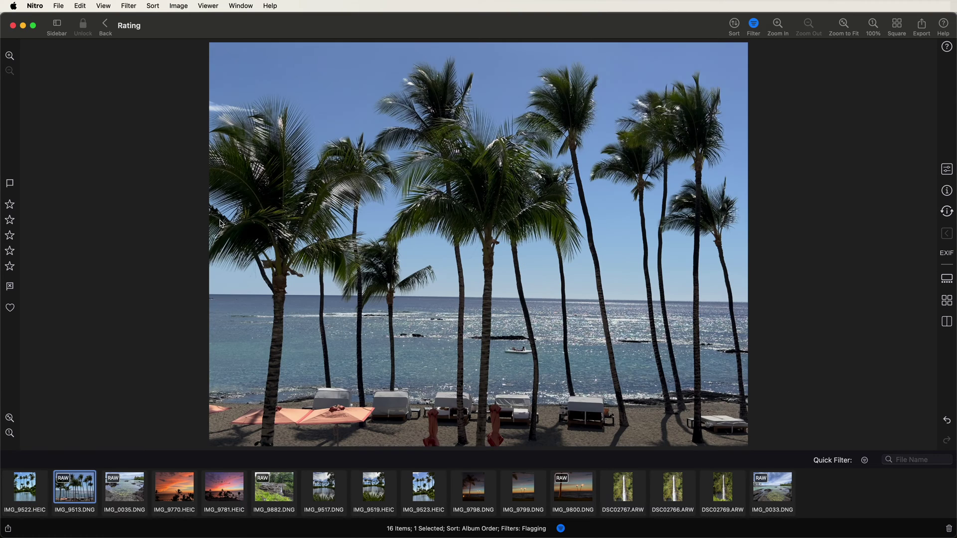
key(Right)
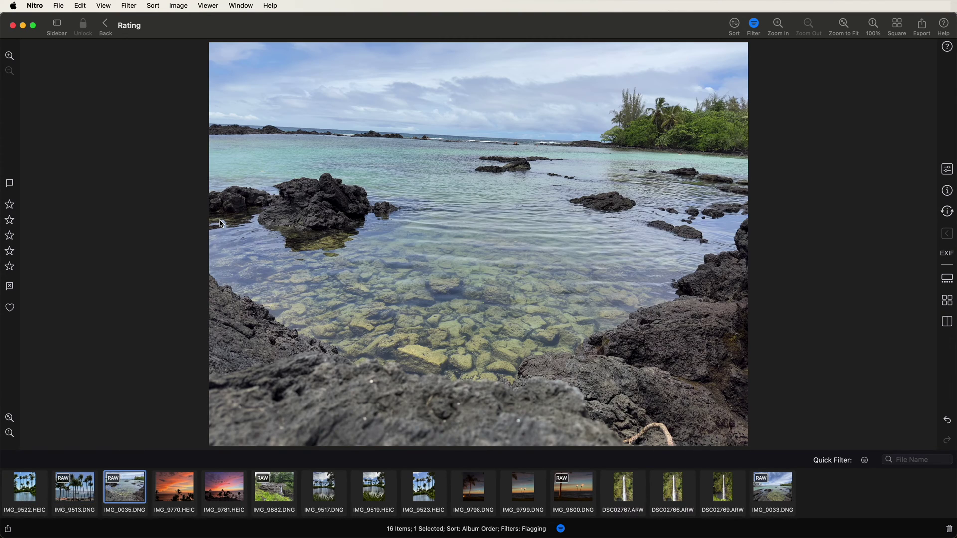
key(Right)
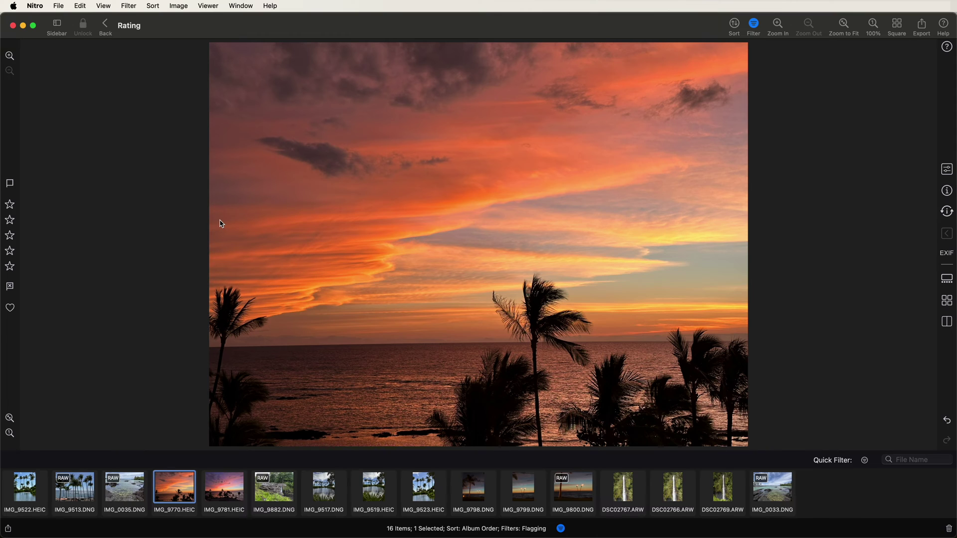
key(2)
key(Right)
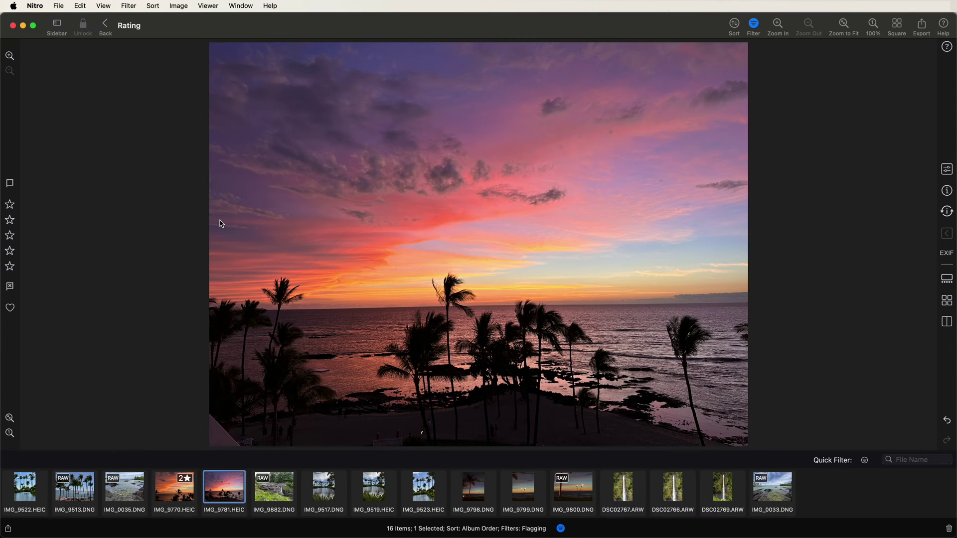
key(2)
key(Right)
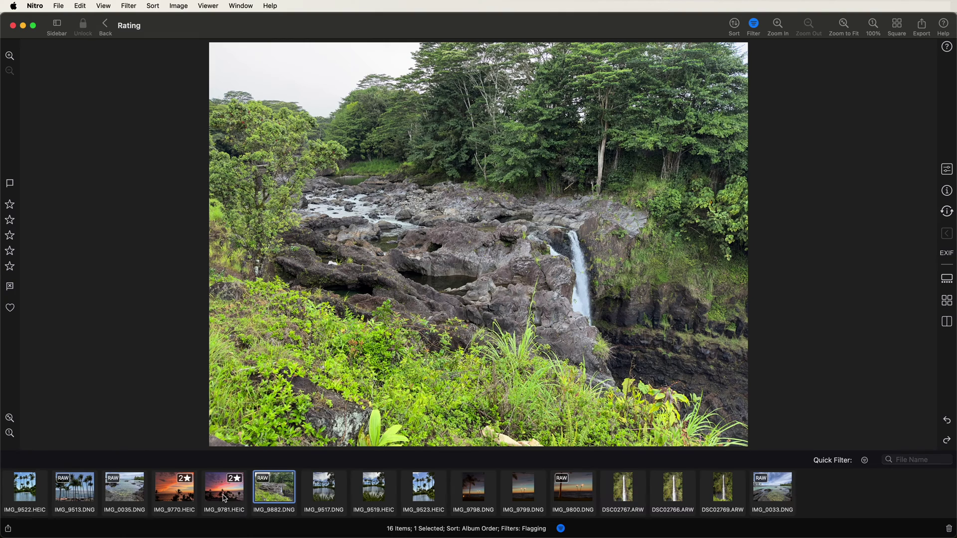
key(9)
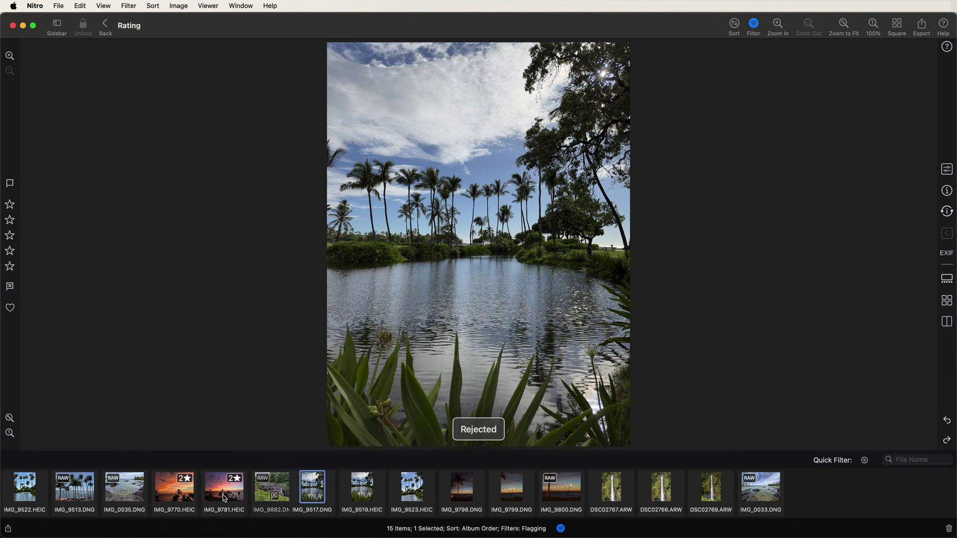
Rate IMG_9517, IMG_9519, IMG_9523 one star, IMG_9798 two stars; flag IMG_9799 and DSC02769
key(1)
key(Right)
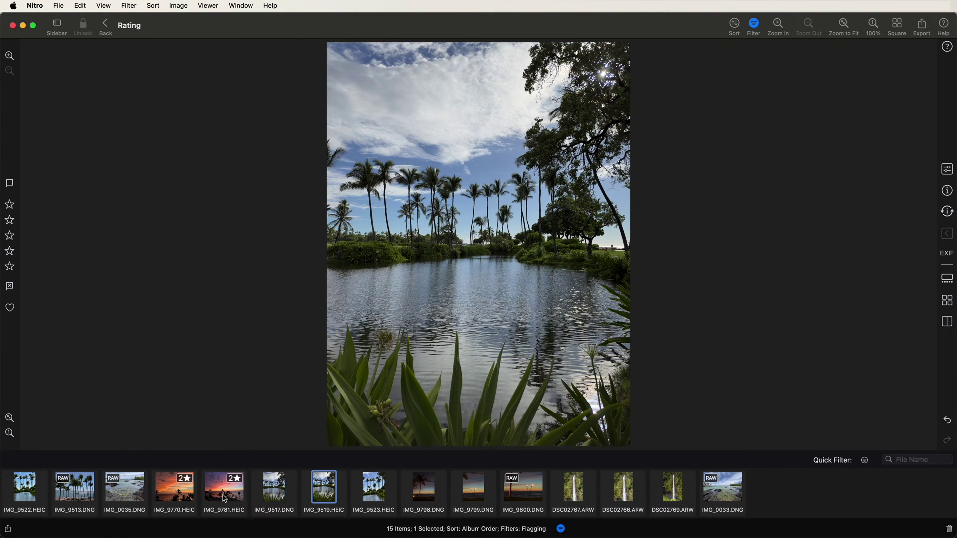
key(1)
key(Right)
key(1)
key(Right)
key(2)
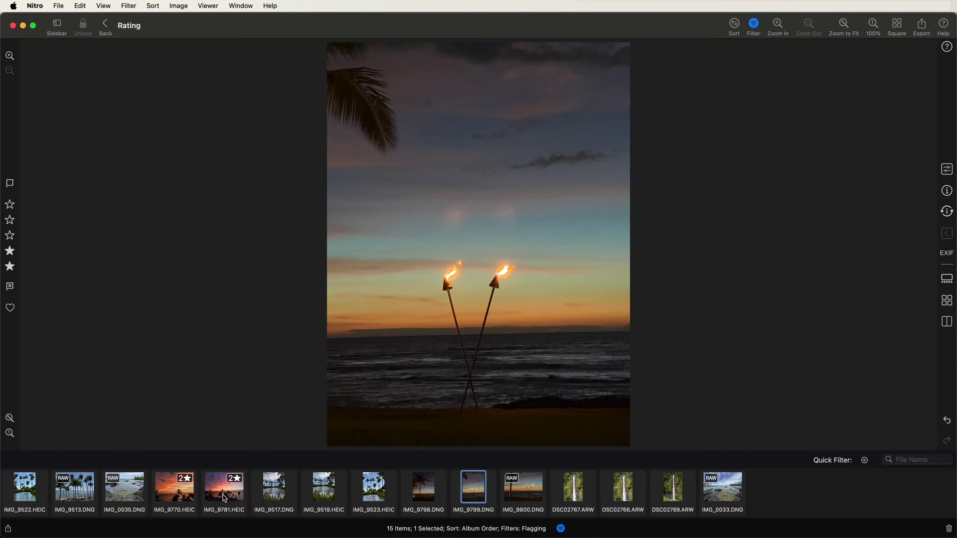
key(f)
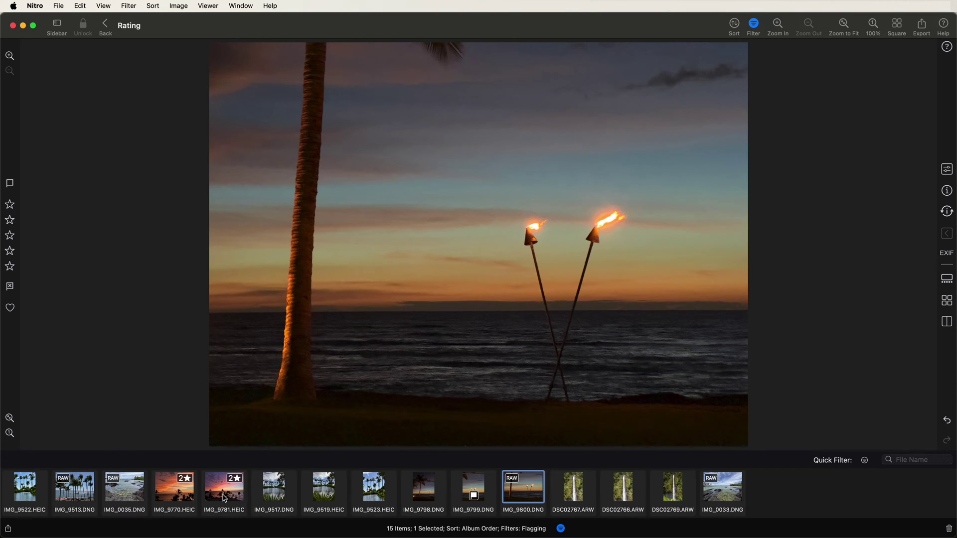
key(Right)
key(Right)
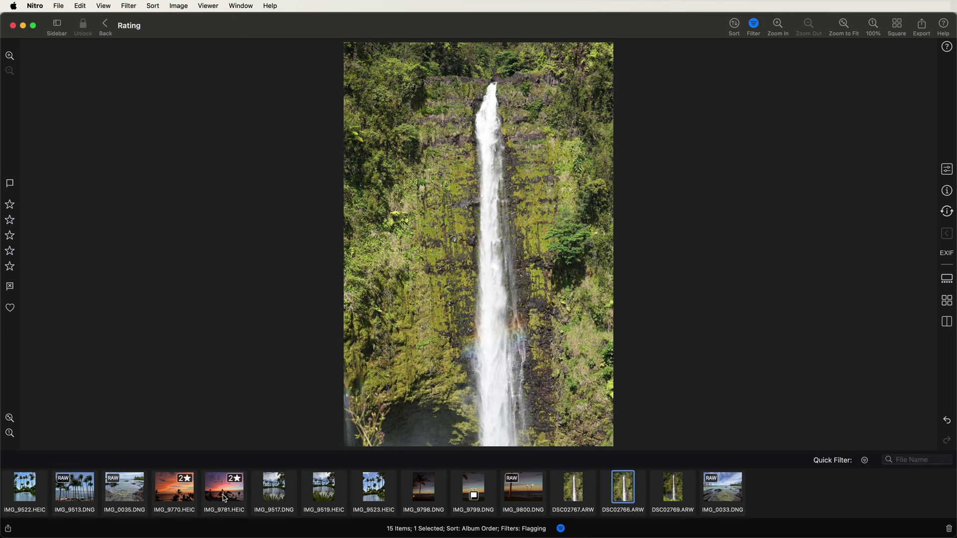
key(Right)
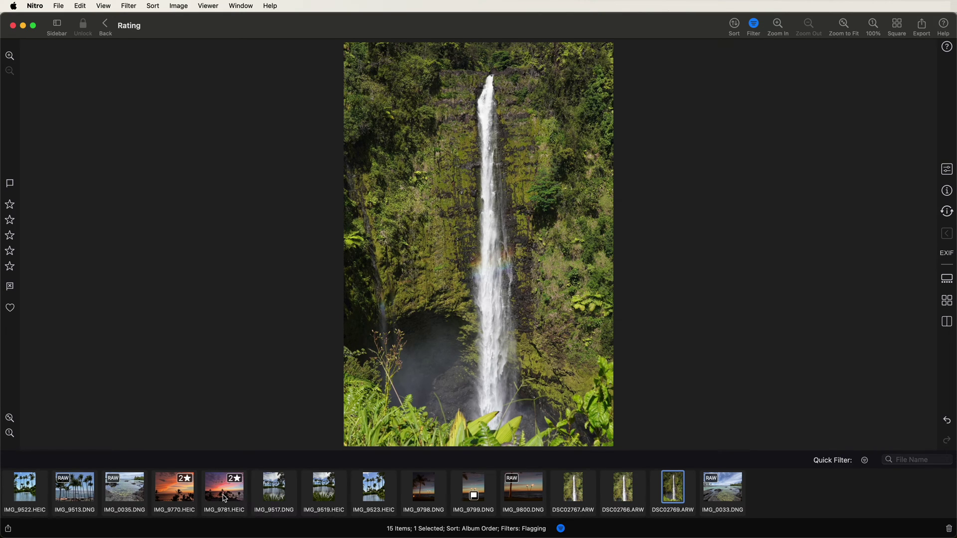
key(f)
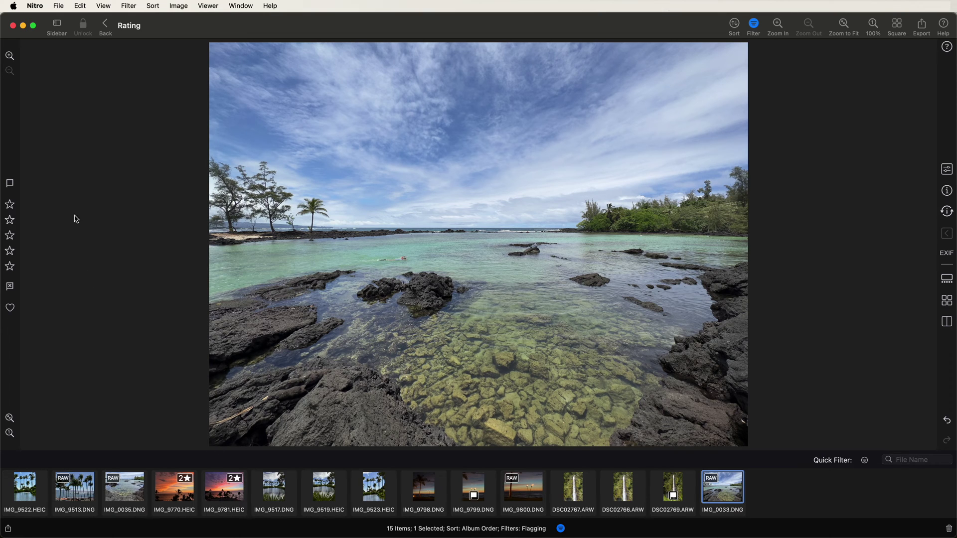
Return to the album grid, browse the ★, ★★ and Flagged collections, then show Rejected
click(107, 25)
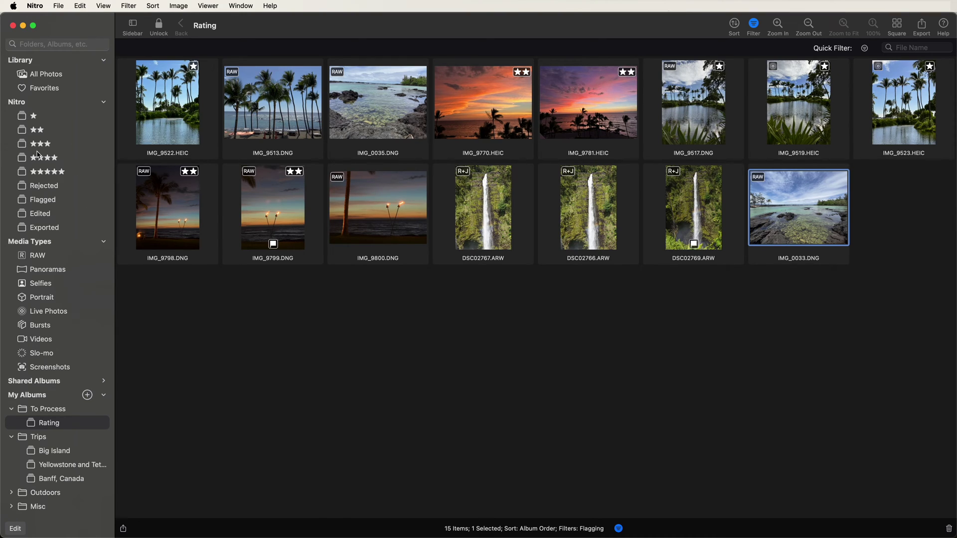
click(30, 117)
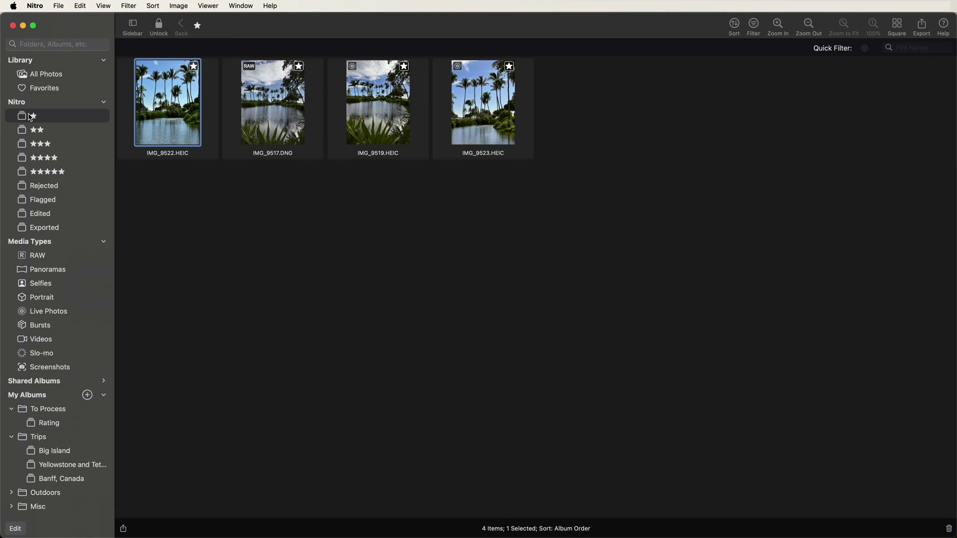
click(32, 131)
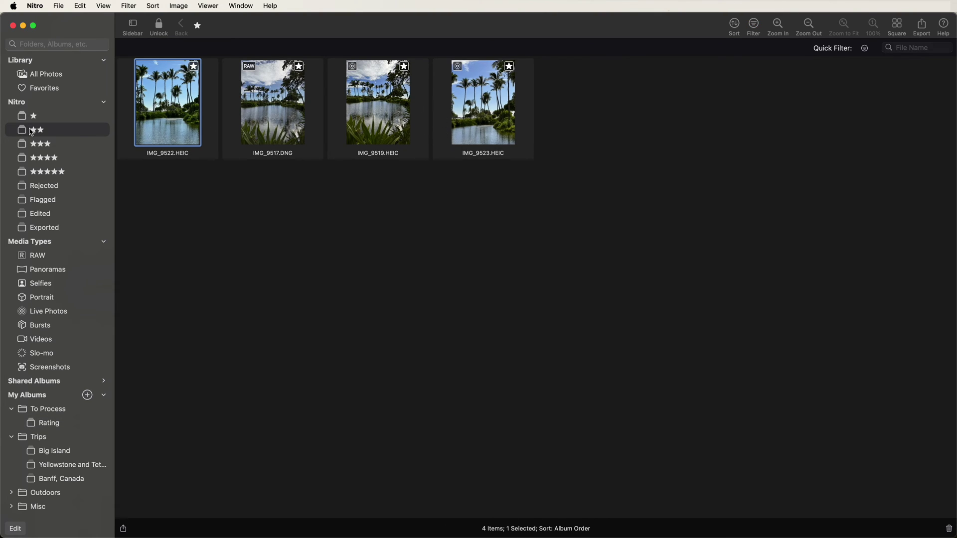
click(38, 202)
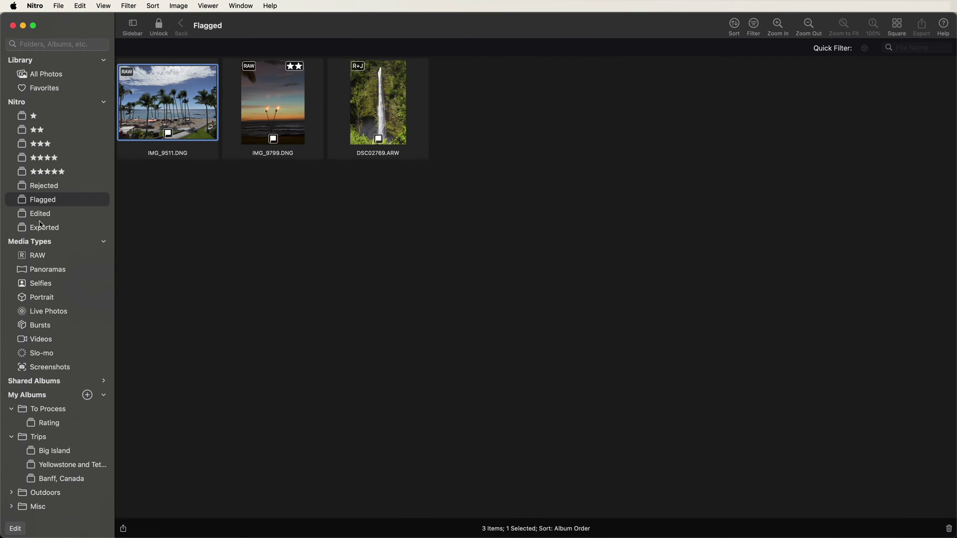
click(38, 188)
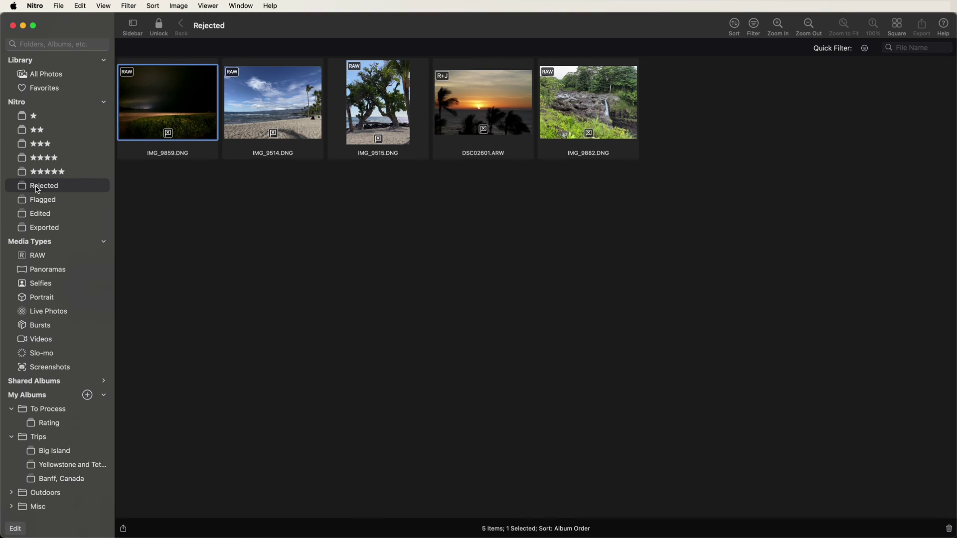
shift+click(614, 120)
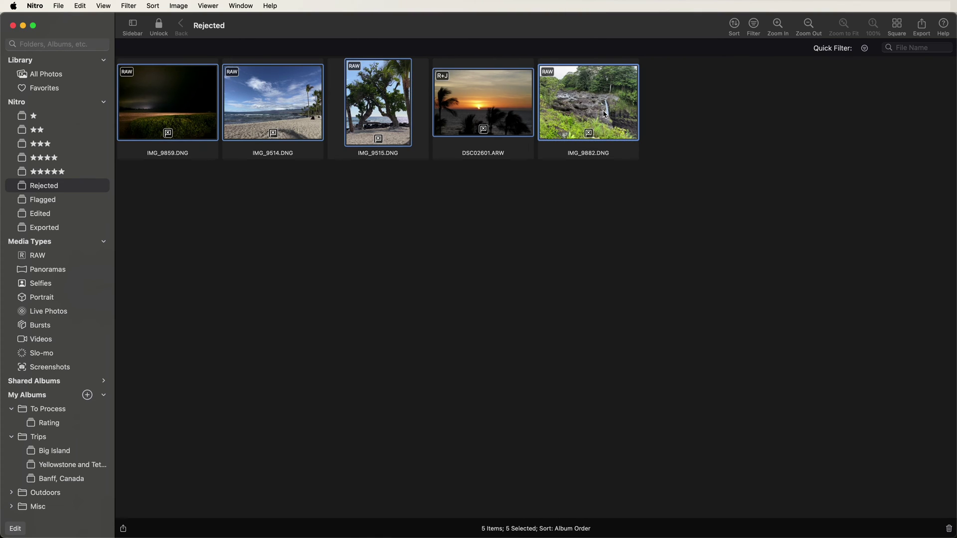
right_click(596, 112)
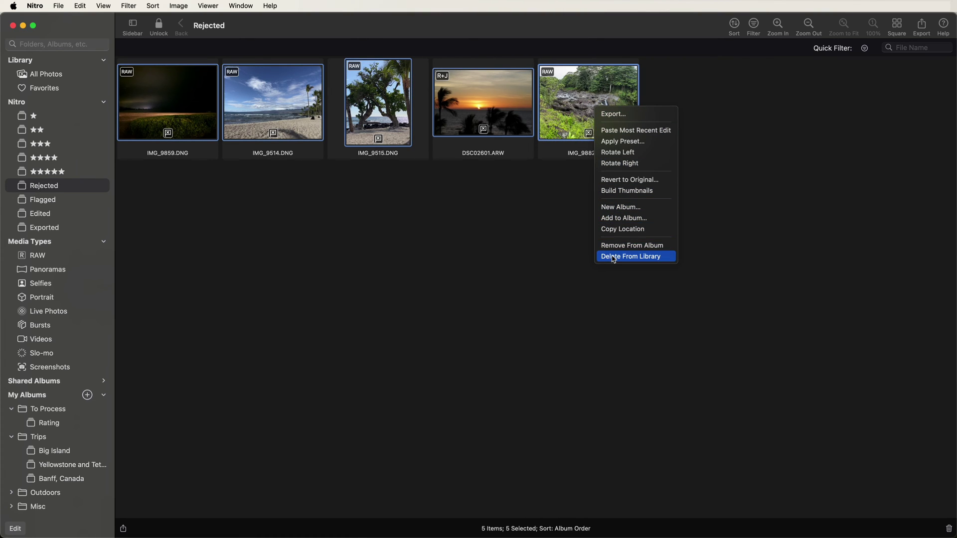
click(551, 254)
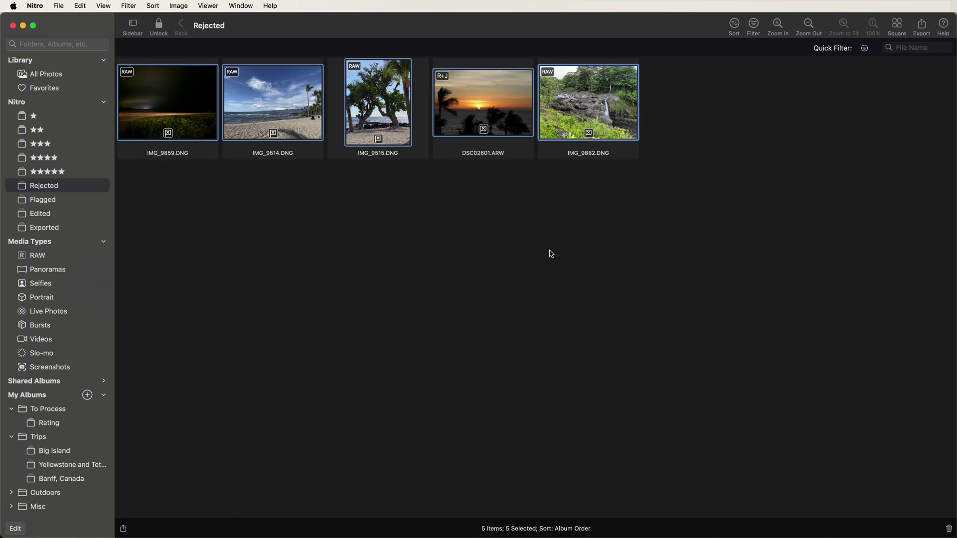